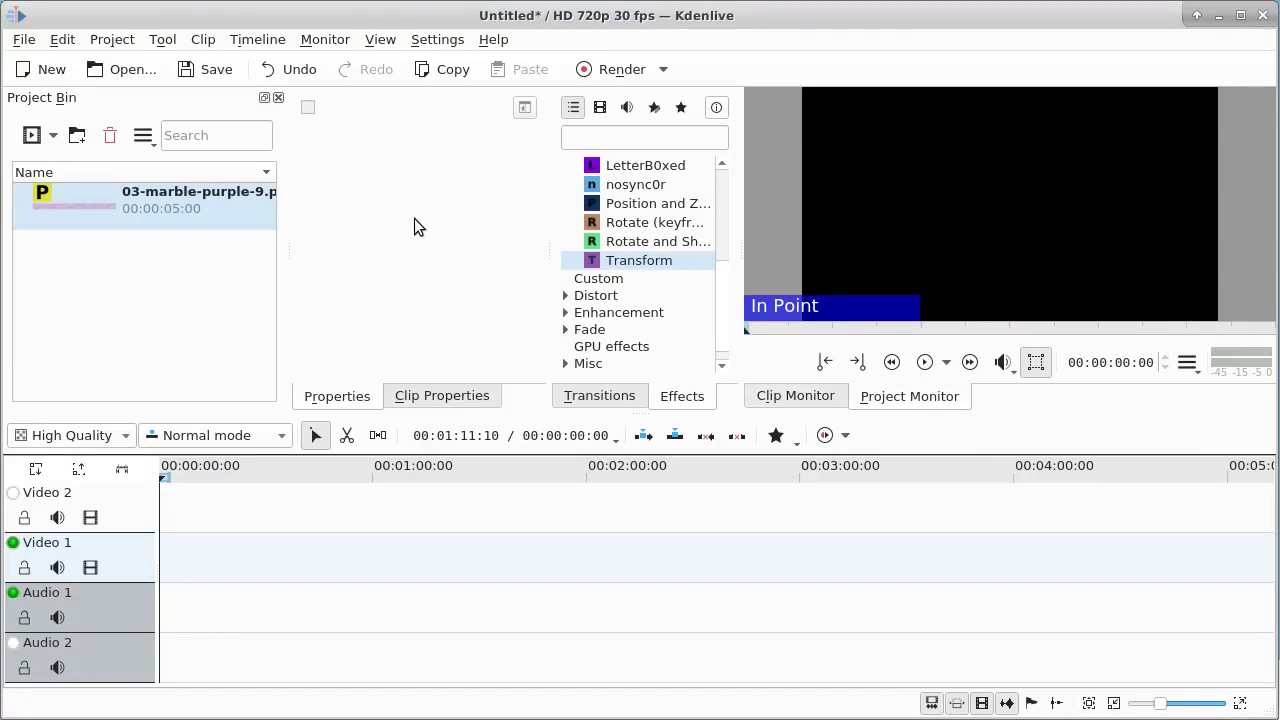
# Place the marble image on Video 1 and stretch the clip to 00:05:00:16.
pyautogui.moveTo(158, 202); pyautogui.dragTo(162, 546)
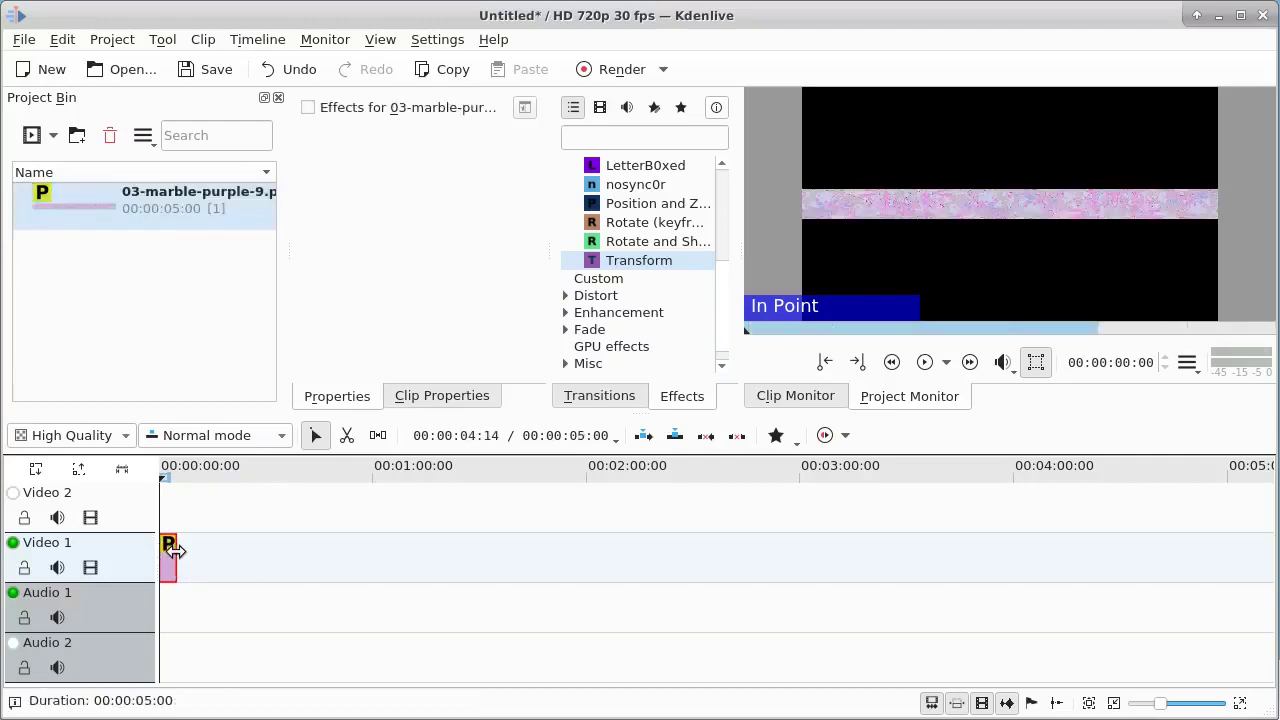
pyautogui.moveTo(172, 549); pyautogui.dragTo(1110, 550)
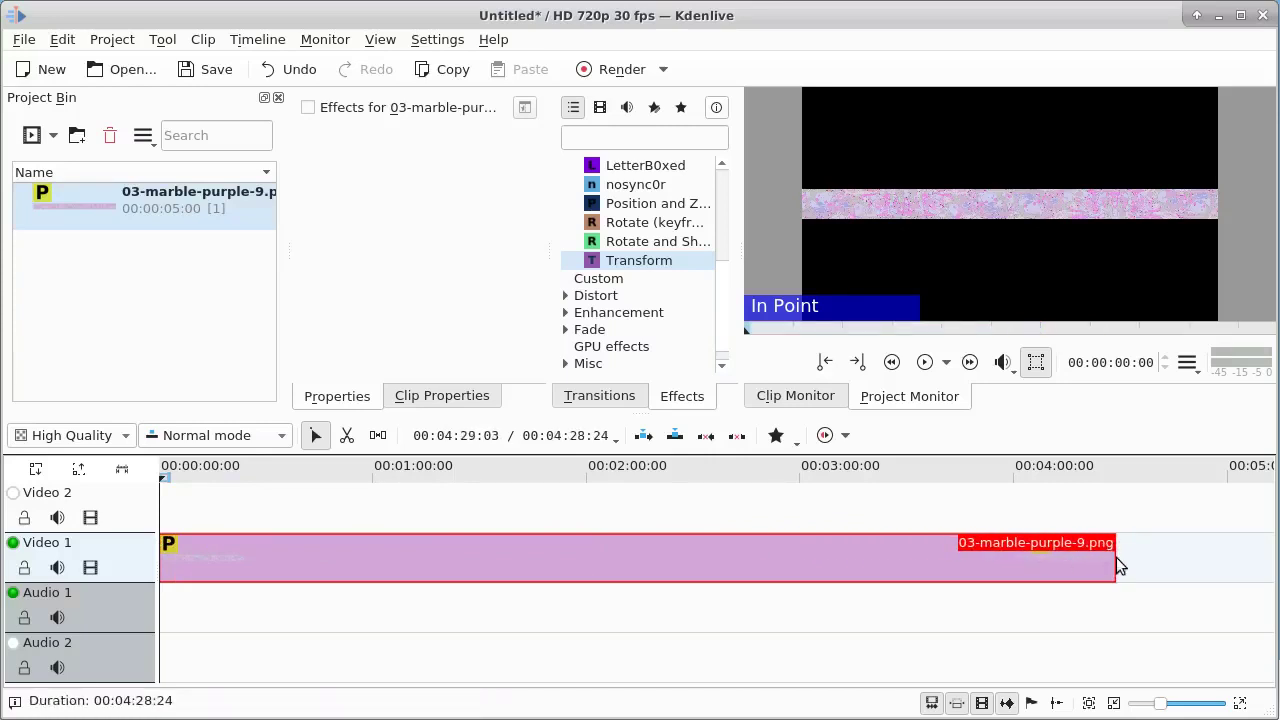
pyautogui.moveTo(1116, 557); pyautogui.dragTo(1230, 557)
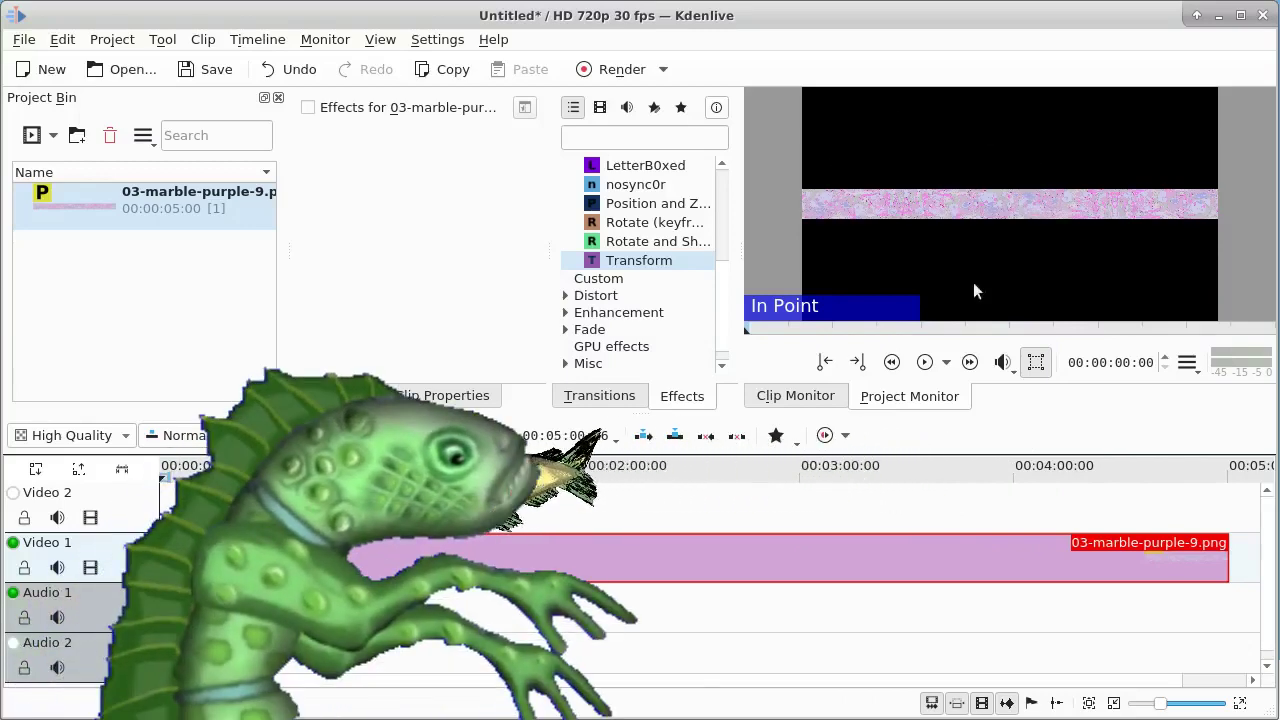
# Add a Transform effect, unlock aspect ratio, and set the width to 10000 with height 720.
pyautogui.doubleClick(593, 260)
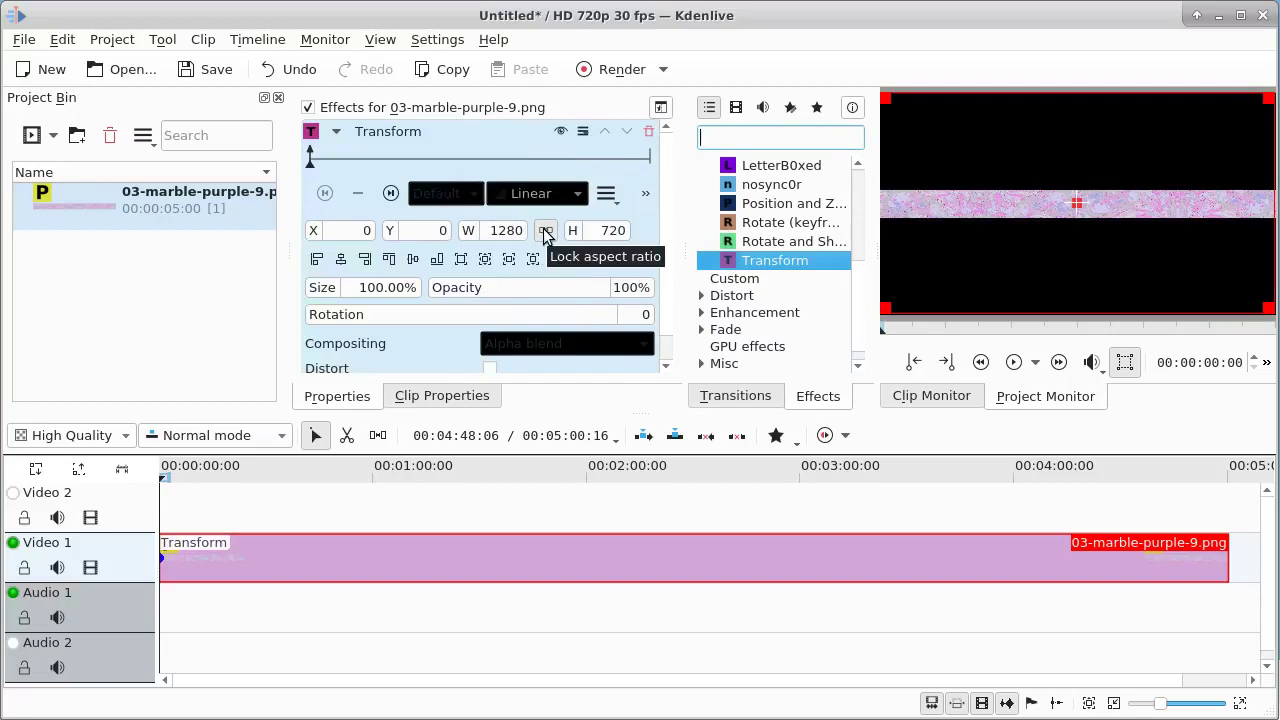
pyautogui.click(545, 231)
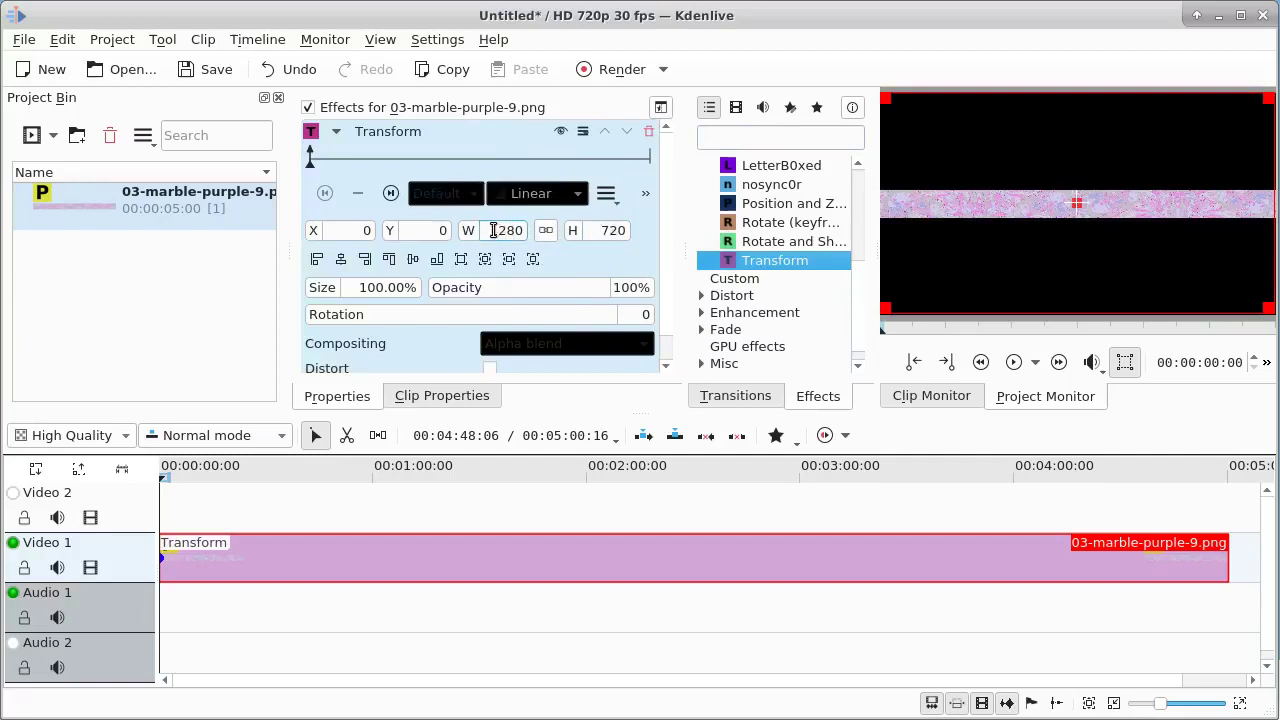
pyautogui.click(528, 232)
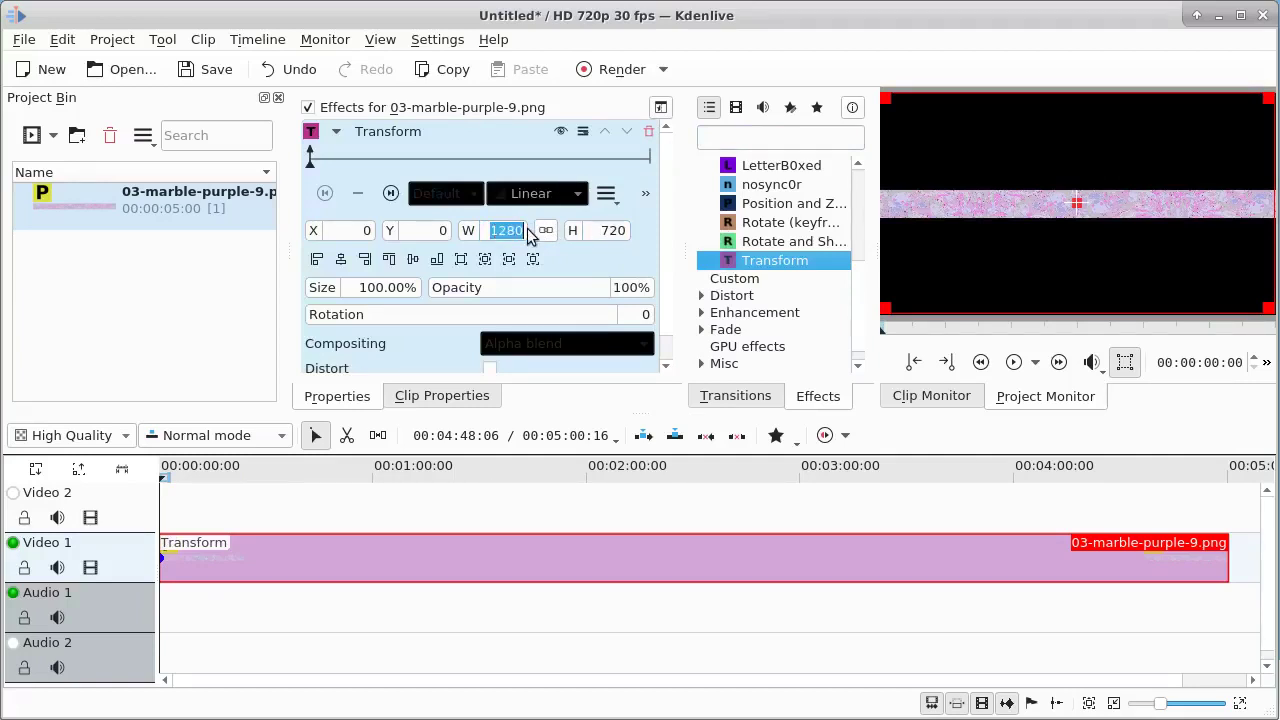
pyautogui.write('10000')
pyautogui.press('Return')
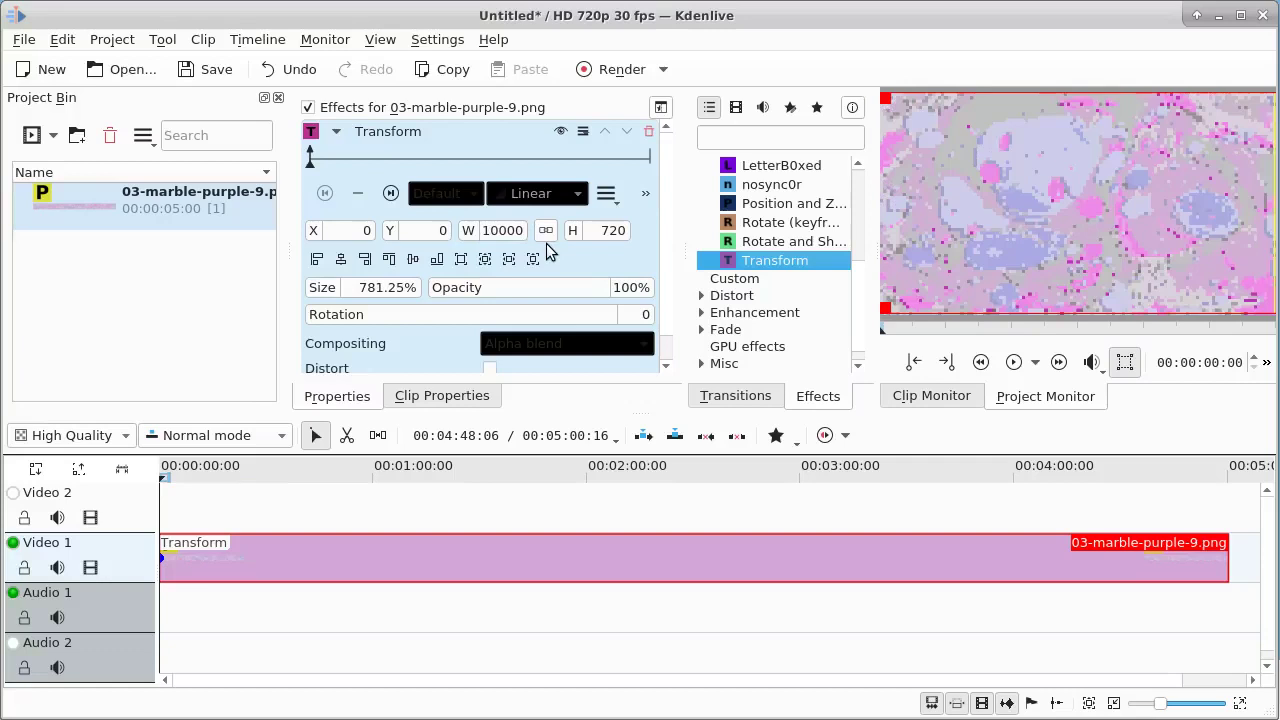
# Jump between the clip's start and end to check its range.
pyautogui.click(392, 195)
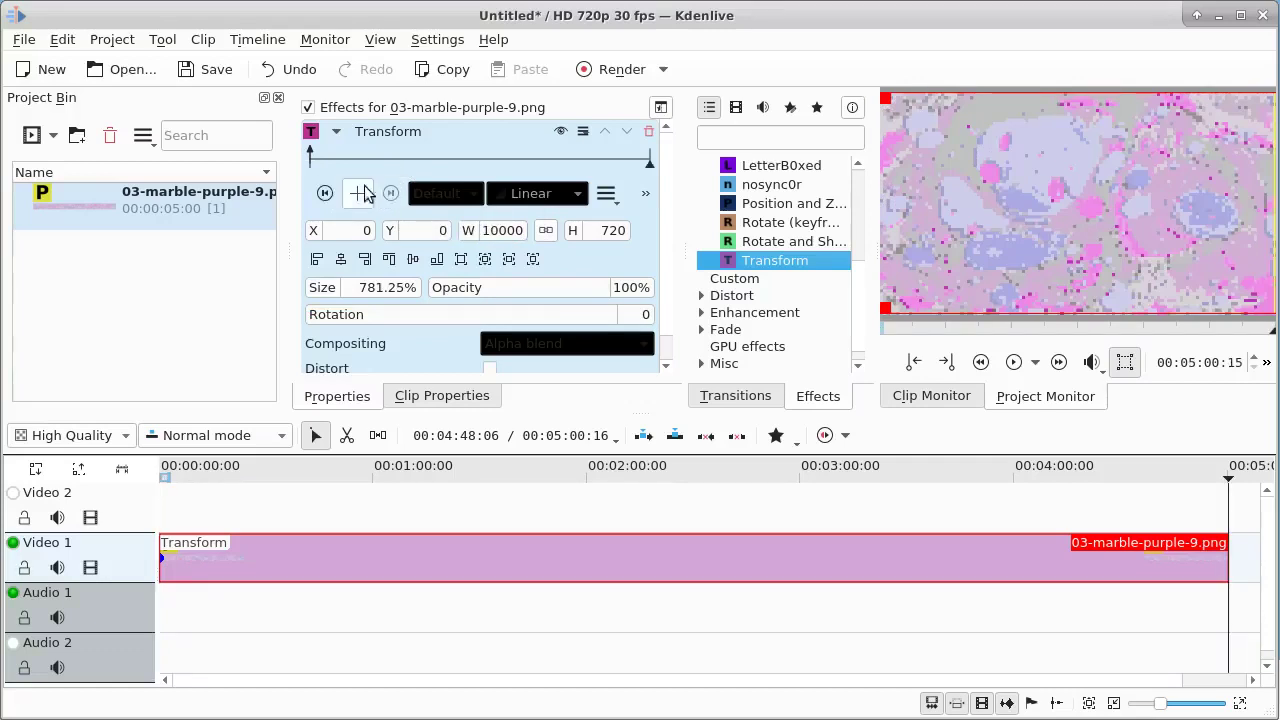
pyautogui.click(325, 194)
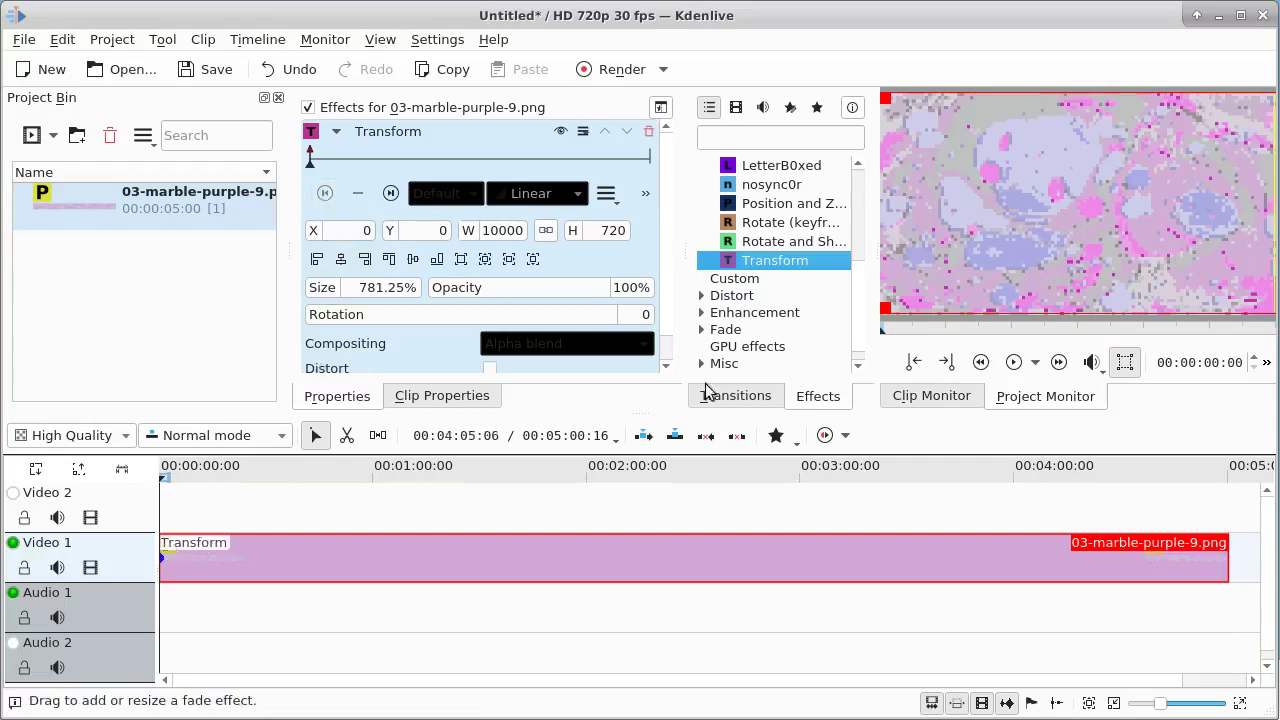
pyautogui.click(391, 193)
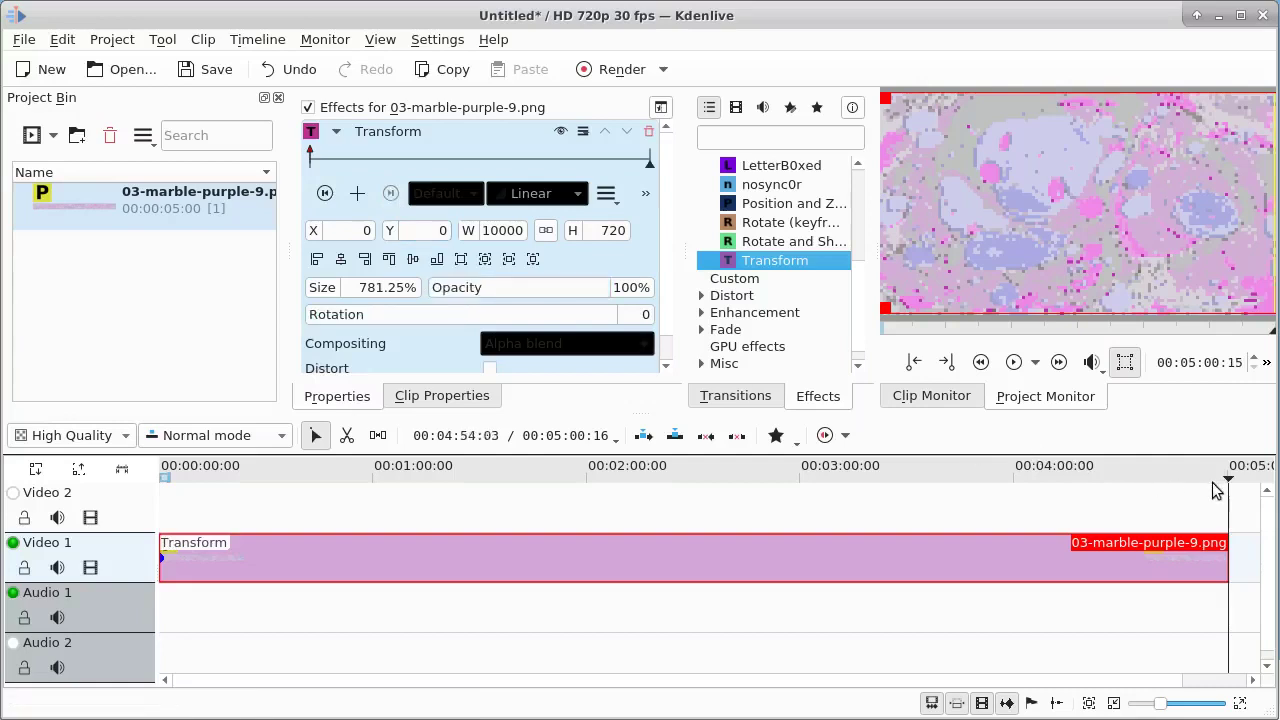
pyautogui.click(323, 194)
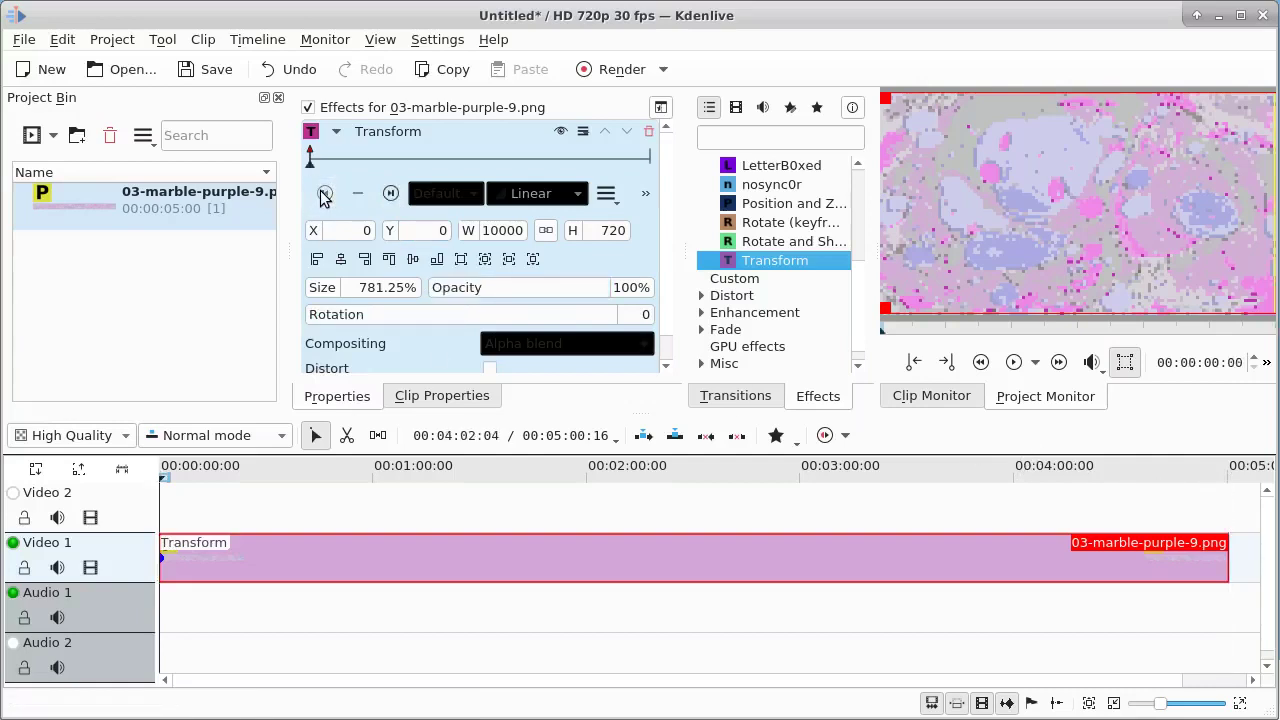
# Keyframe the clip's last frame aligned right at X -8720, then return to the start.
pyautogui.click(391, 194)
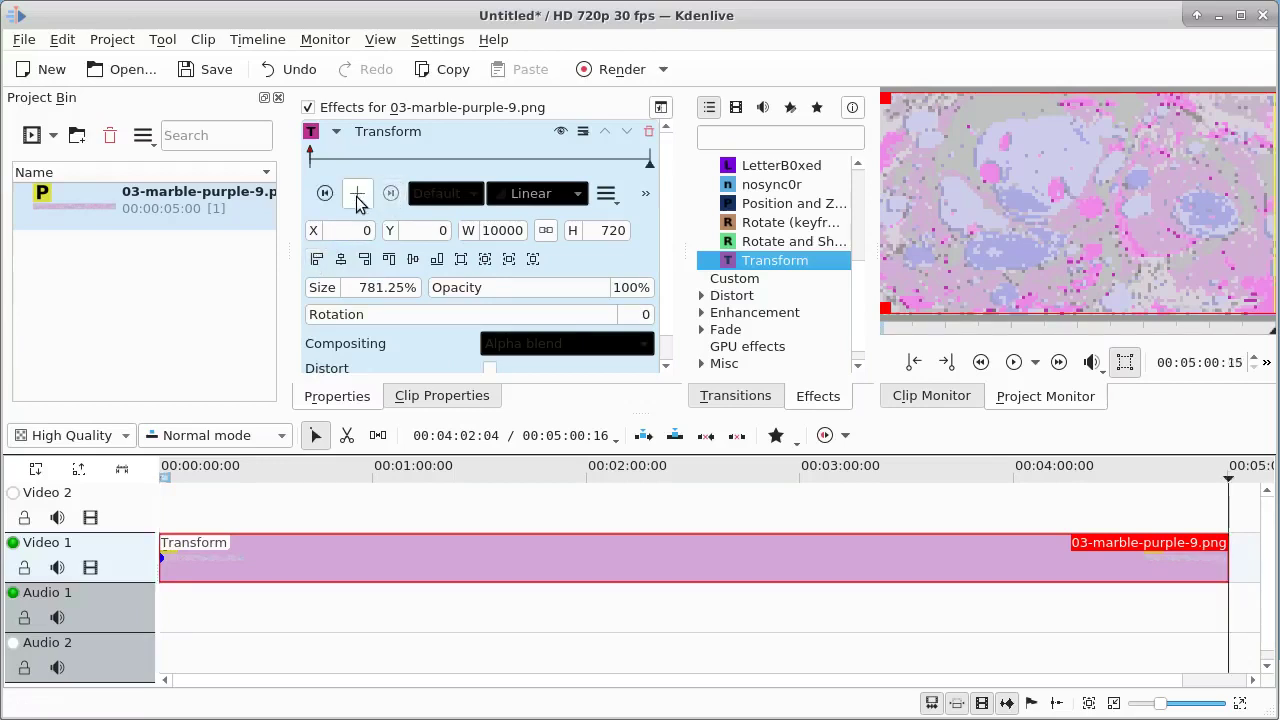
pyautogui.click(358, 196)
pyautogui.click(366, 260)
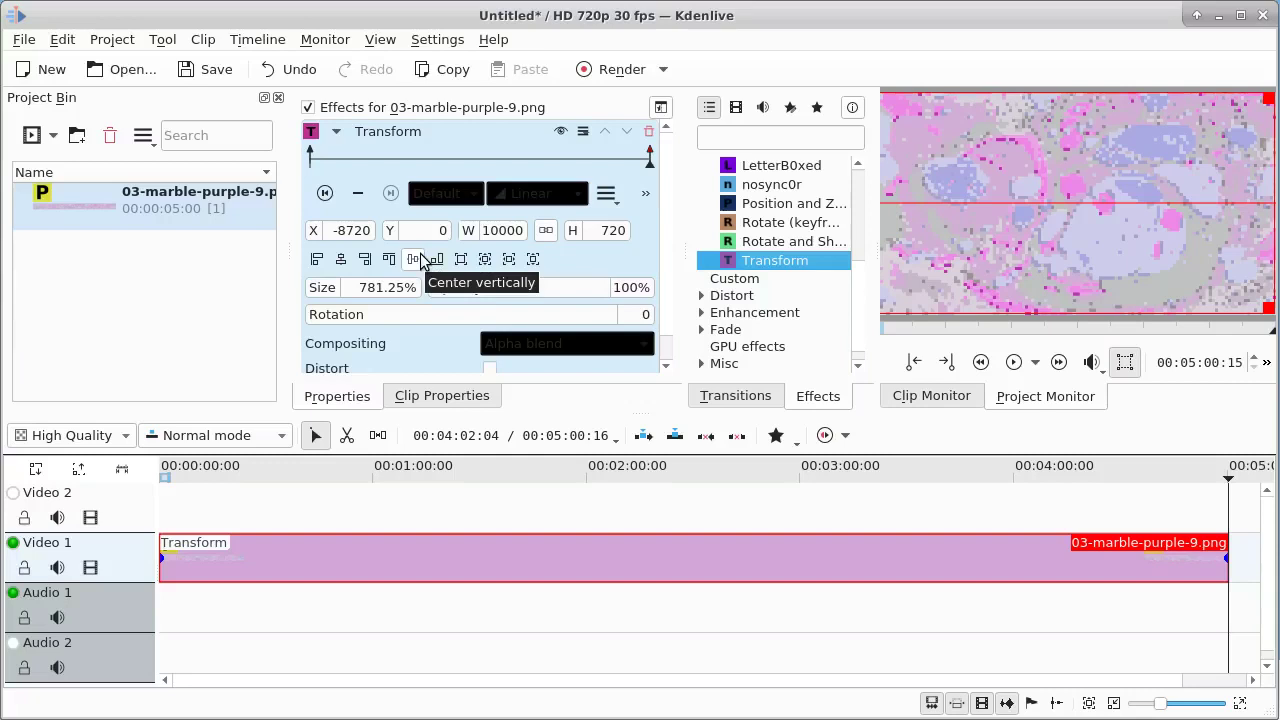
pyautogui.click(324, 193)
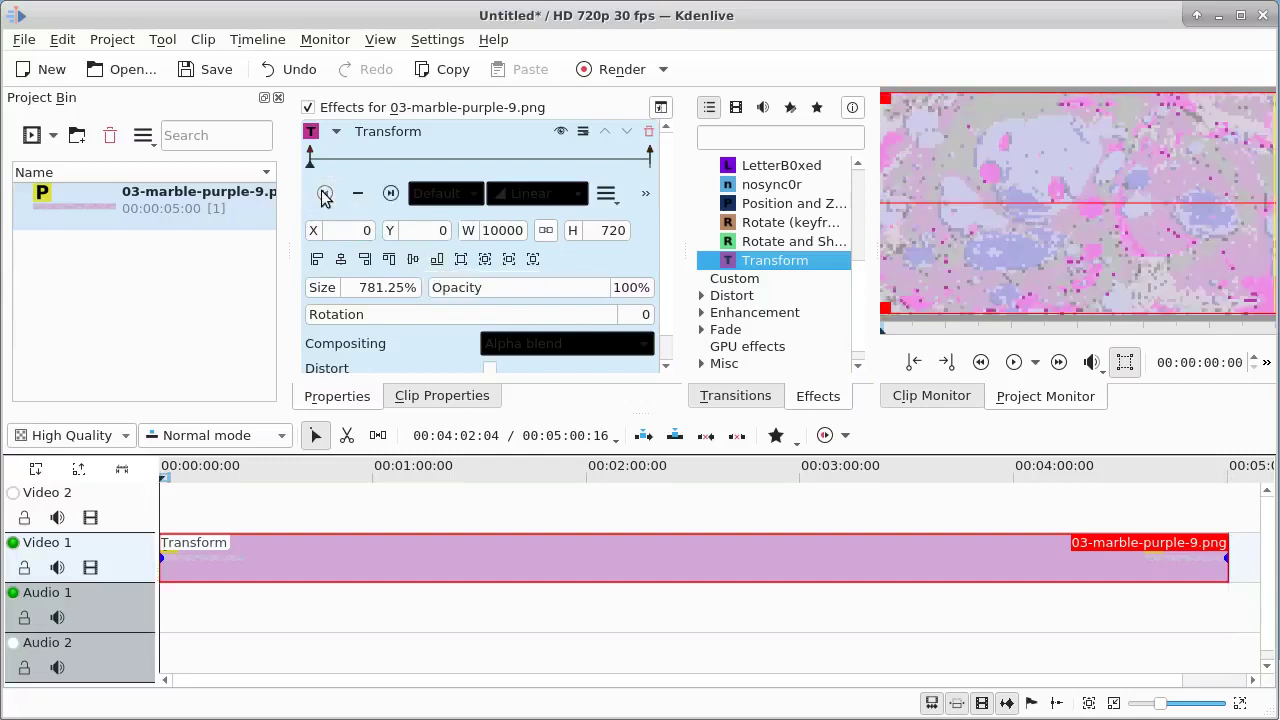
pyautogui.click(1013, 363)
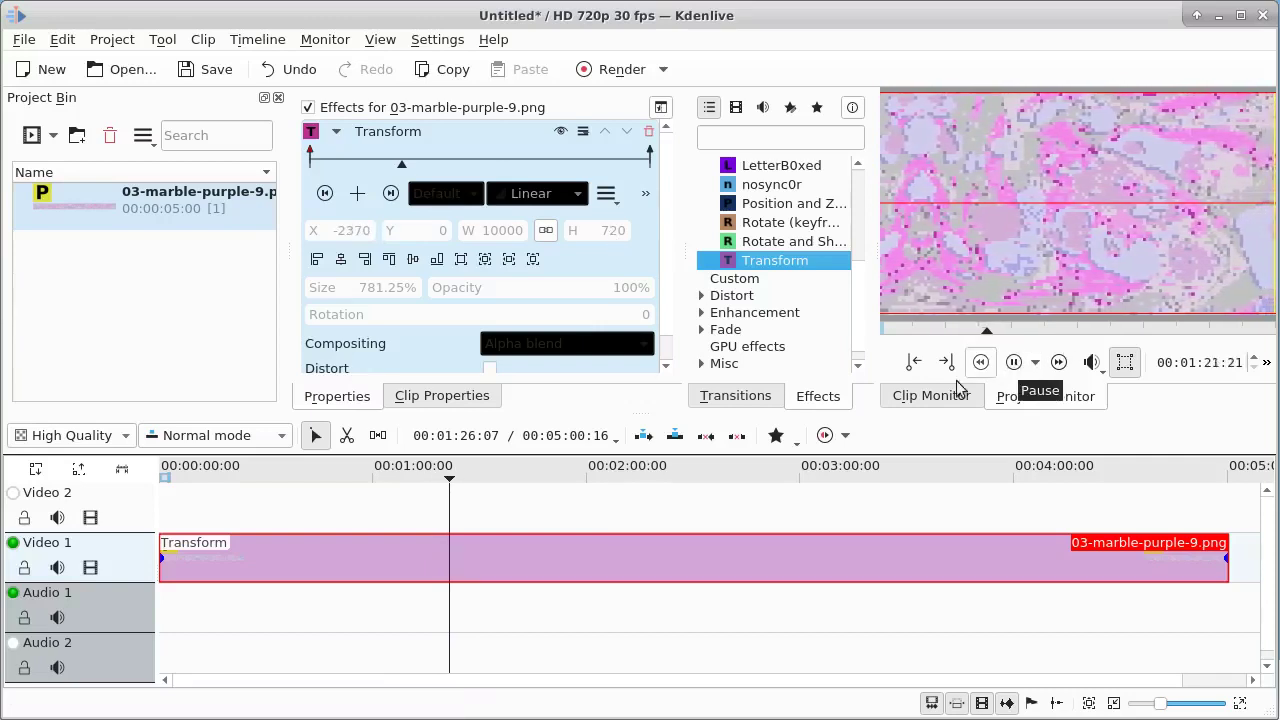
# Stop the preview and choose MP4 as the render format.
pyautogui.click(1013, 363)
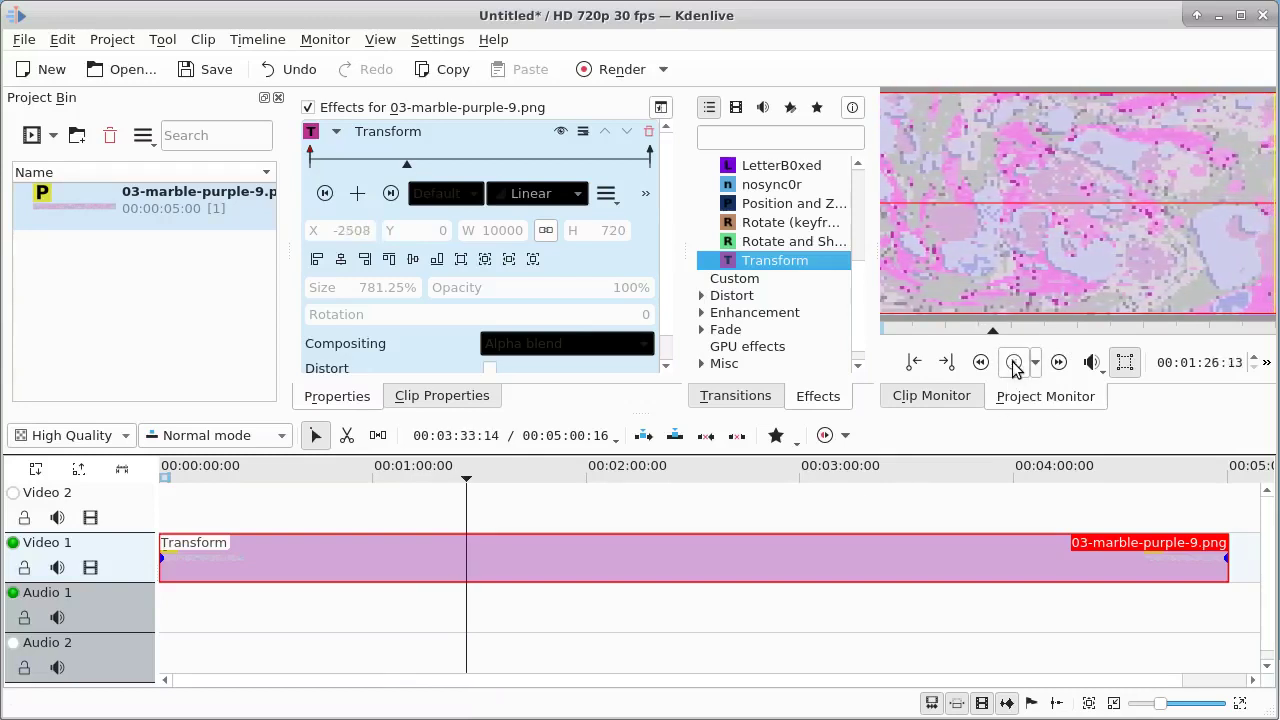
pyautogui.click(580, 72)
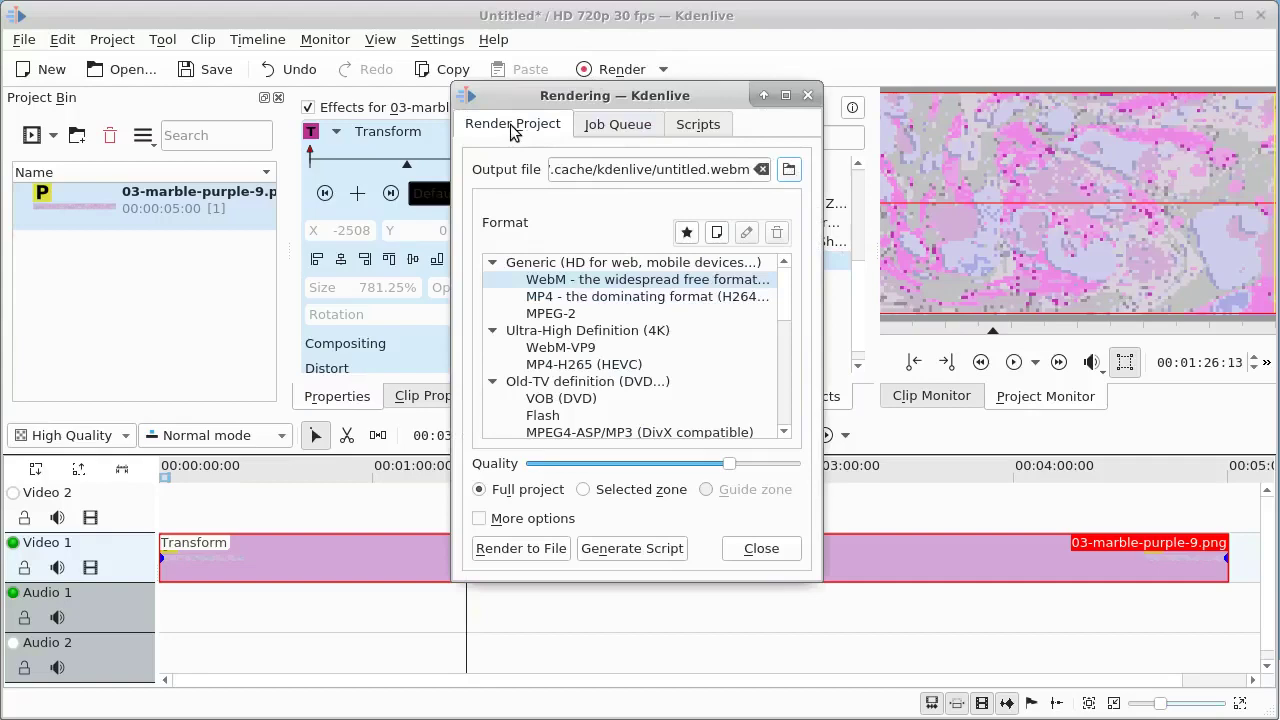
pyautogui.click(536, 297)
# Set the output file to marble001.mp4 in Desktop/KDENLIVE/images.
pyautogui.click(789, 170)
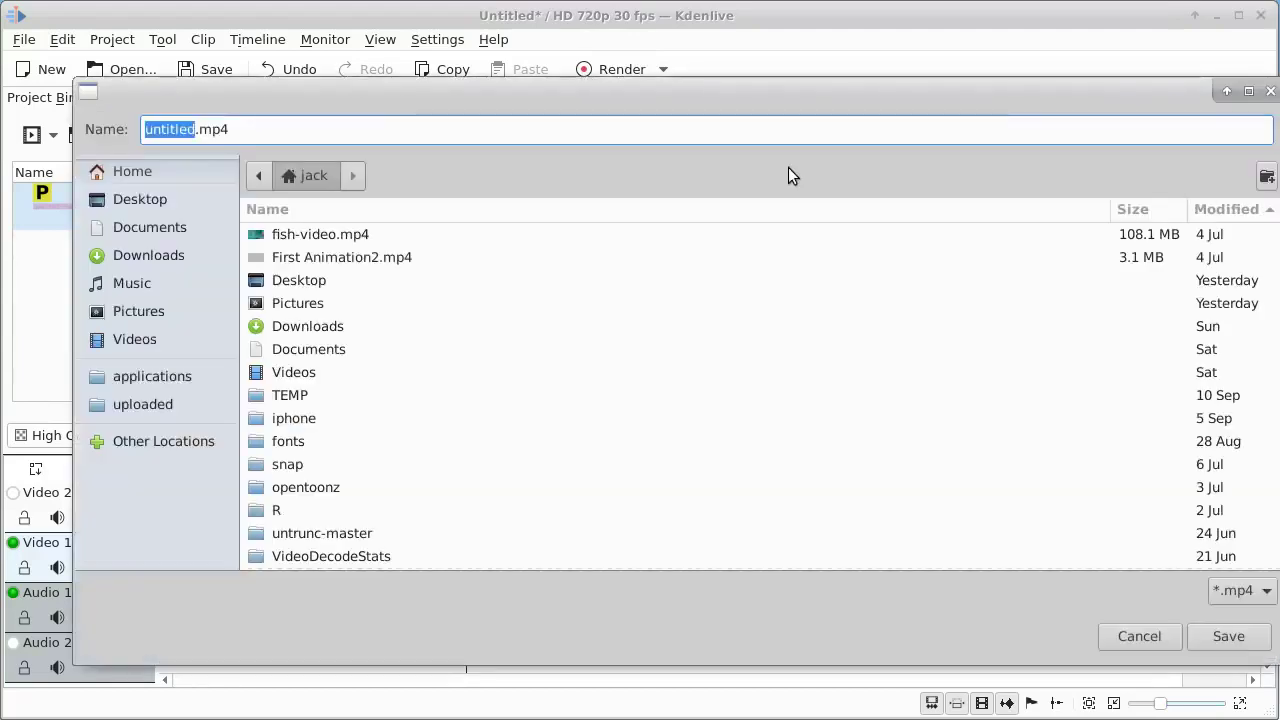
pyautogui.click(191, 131)
pyautogui.moveTo(191, 131); pyautogui.dragTo(107, 135)
pyautogui.write('marble')
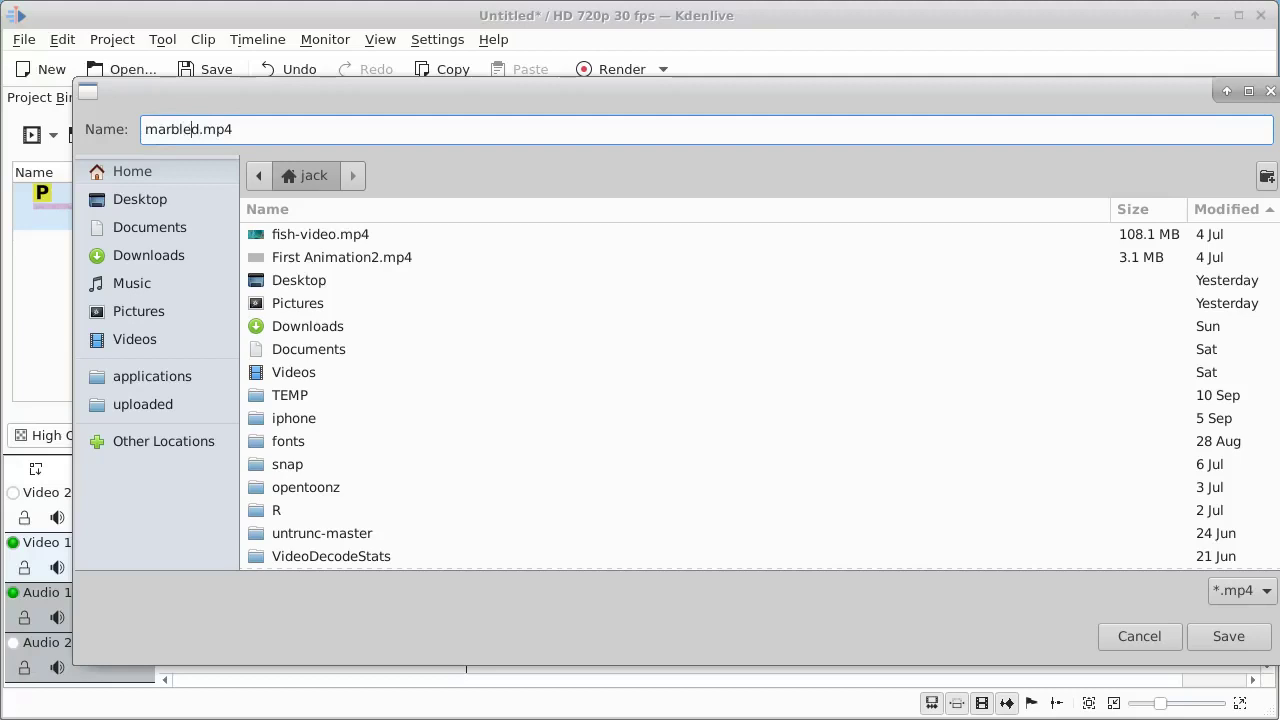
pyautogui.press('Delete')
pyautogui.write('001')
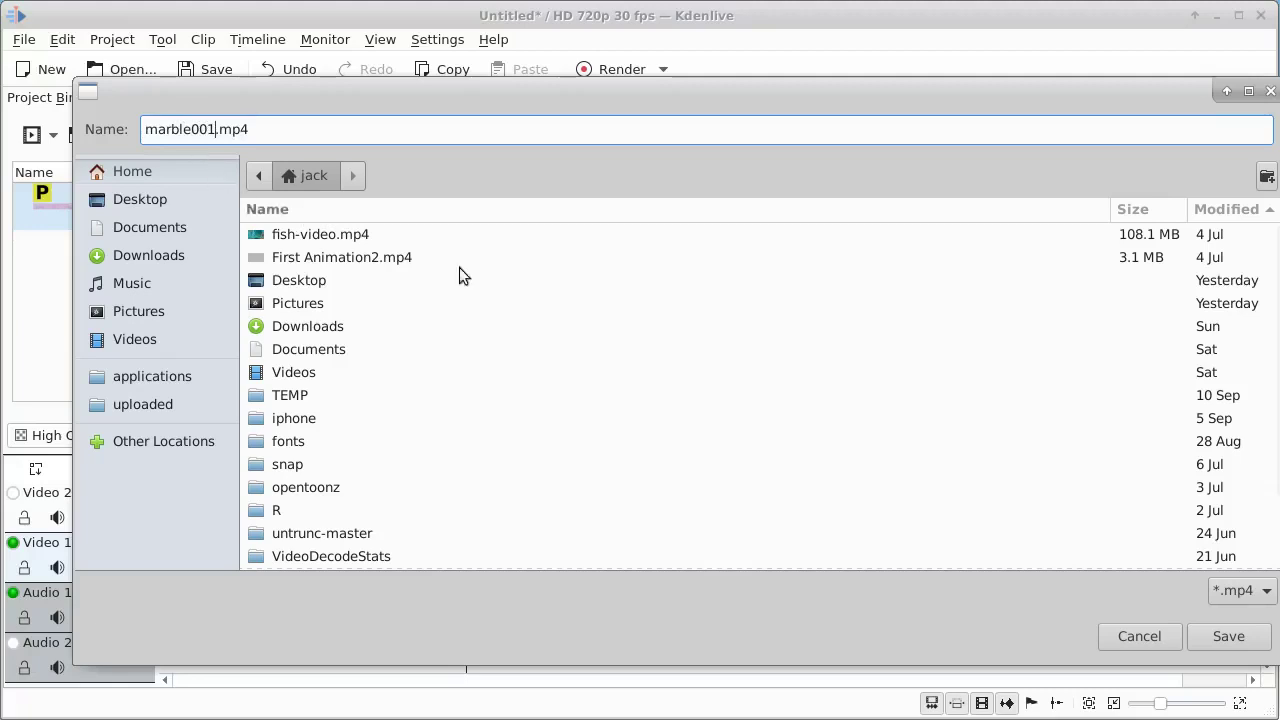
pyautogui.click(142, 198)
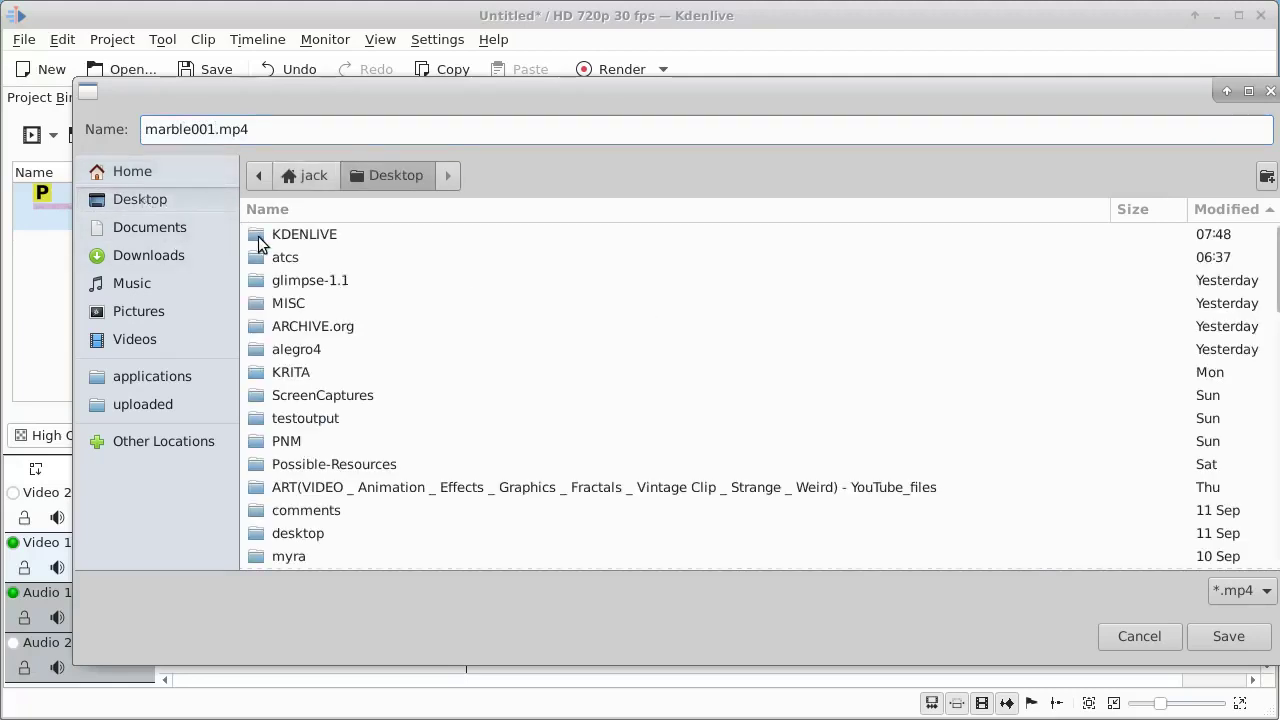
pyautogui.doubleClick(258, 241)
pyautogui.doubleClick(257, 260)
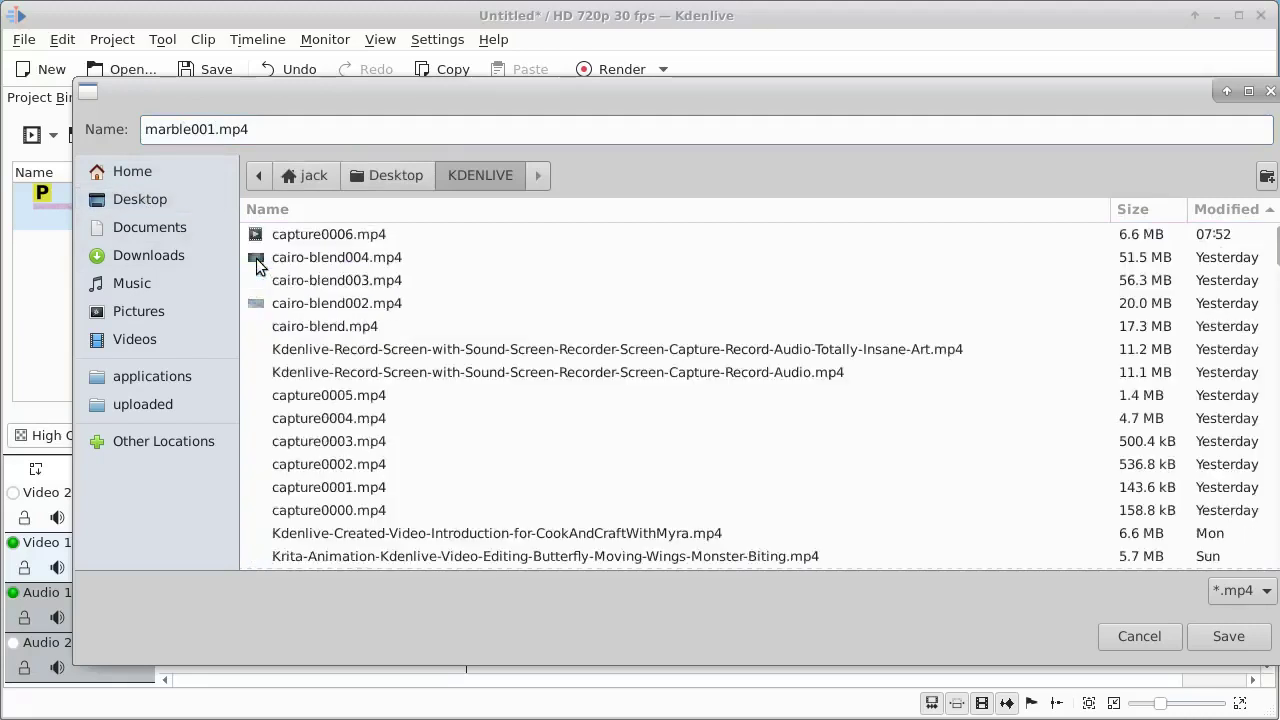
pyautogui.click(1229, 637)
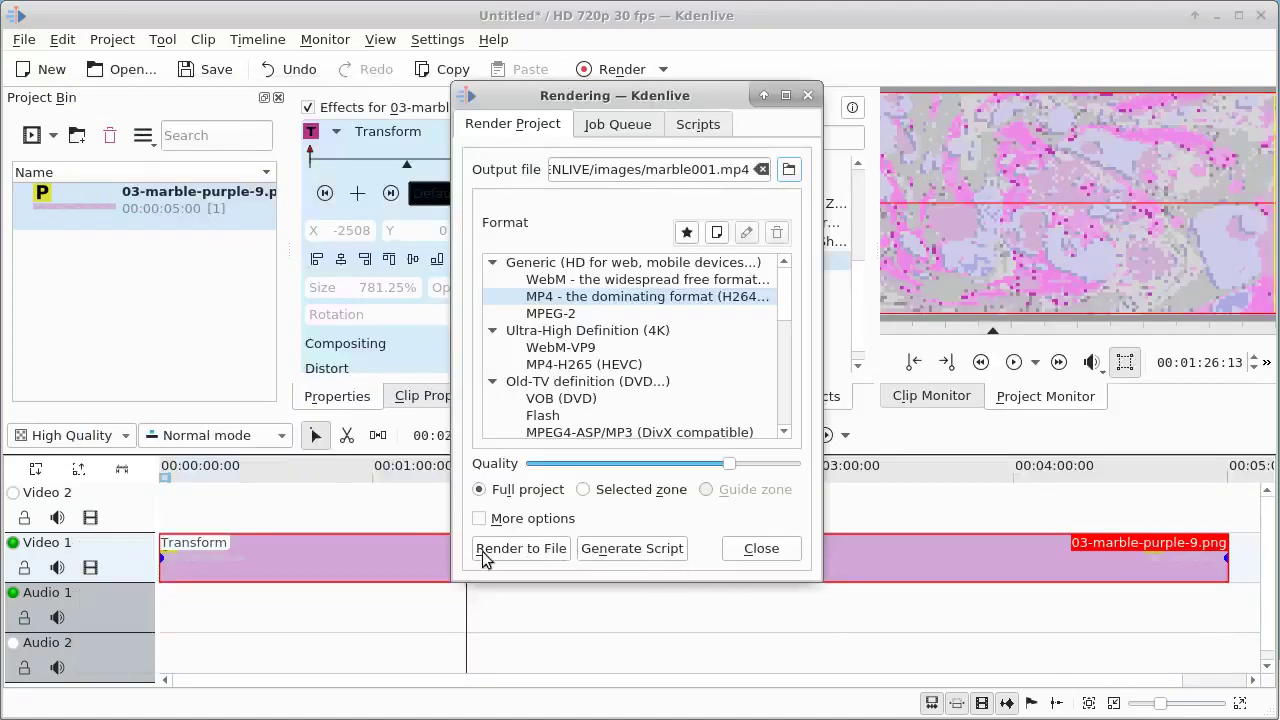
# Render the project to marble001.mp4.
pyautogui.click(502, 552)
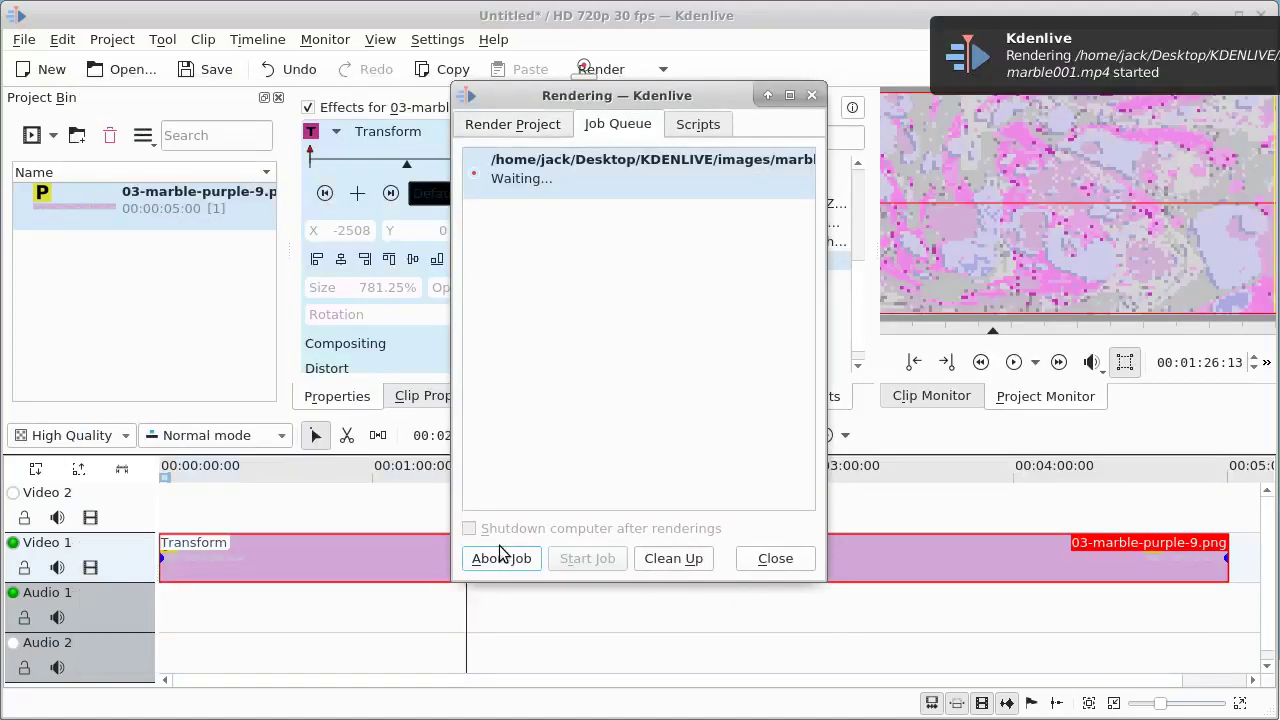